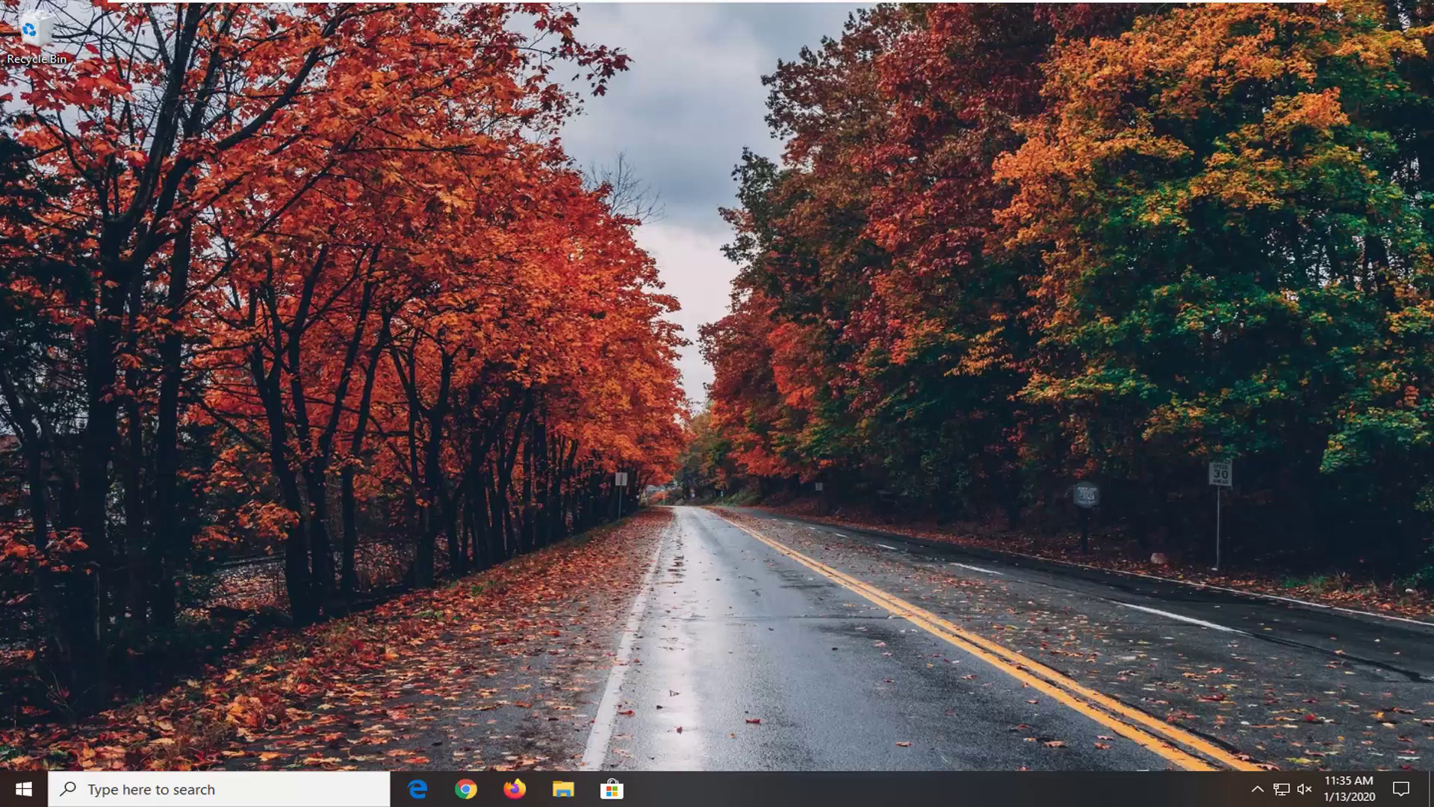
Launch Settings from the Start menu and move its window down and to the right.
{"action": "left_click", "coordinate": [23, 788]}
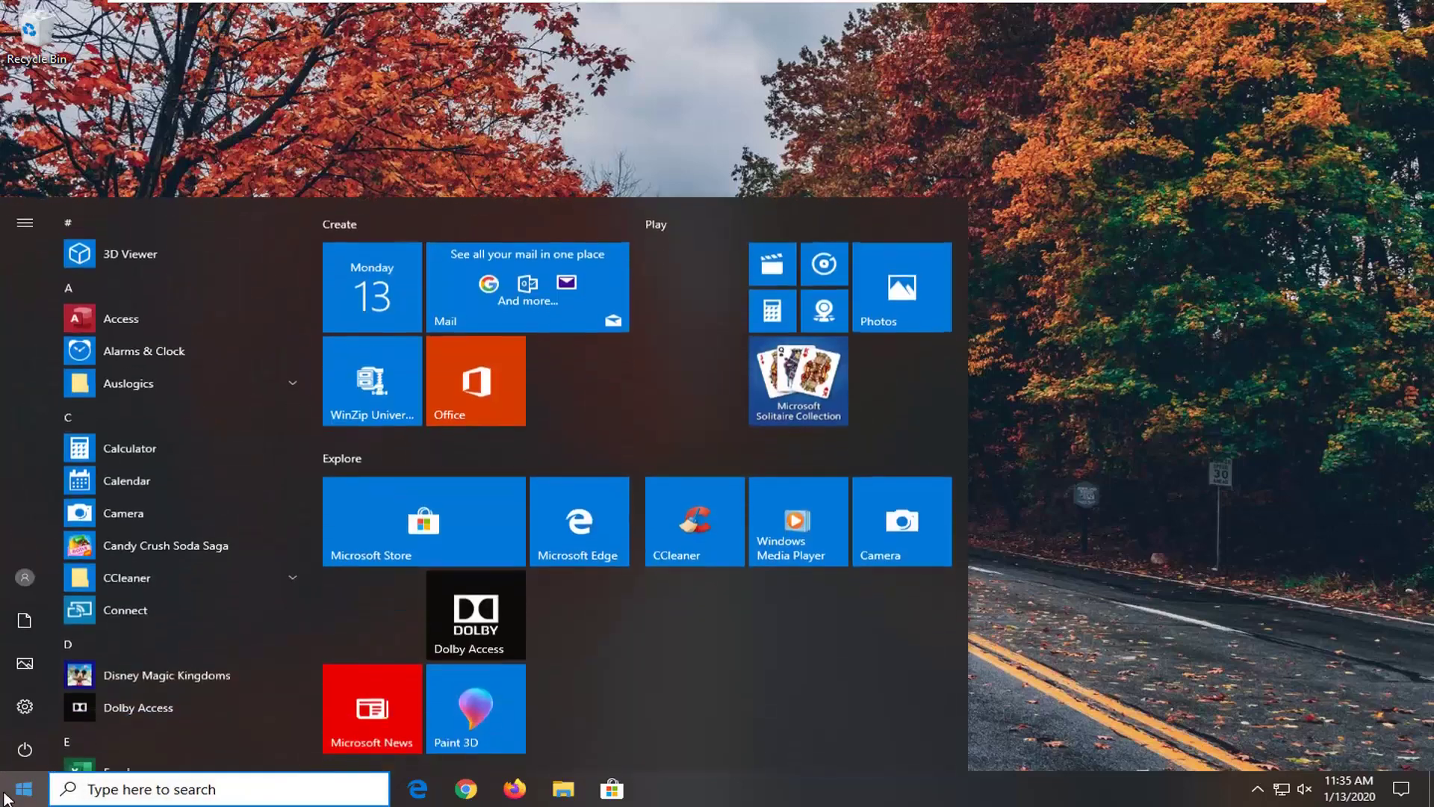
{"action": "mouse_move", "coordinate": [28, 708]}
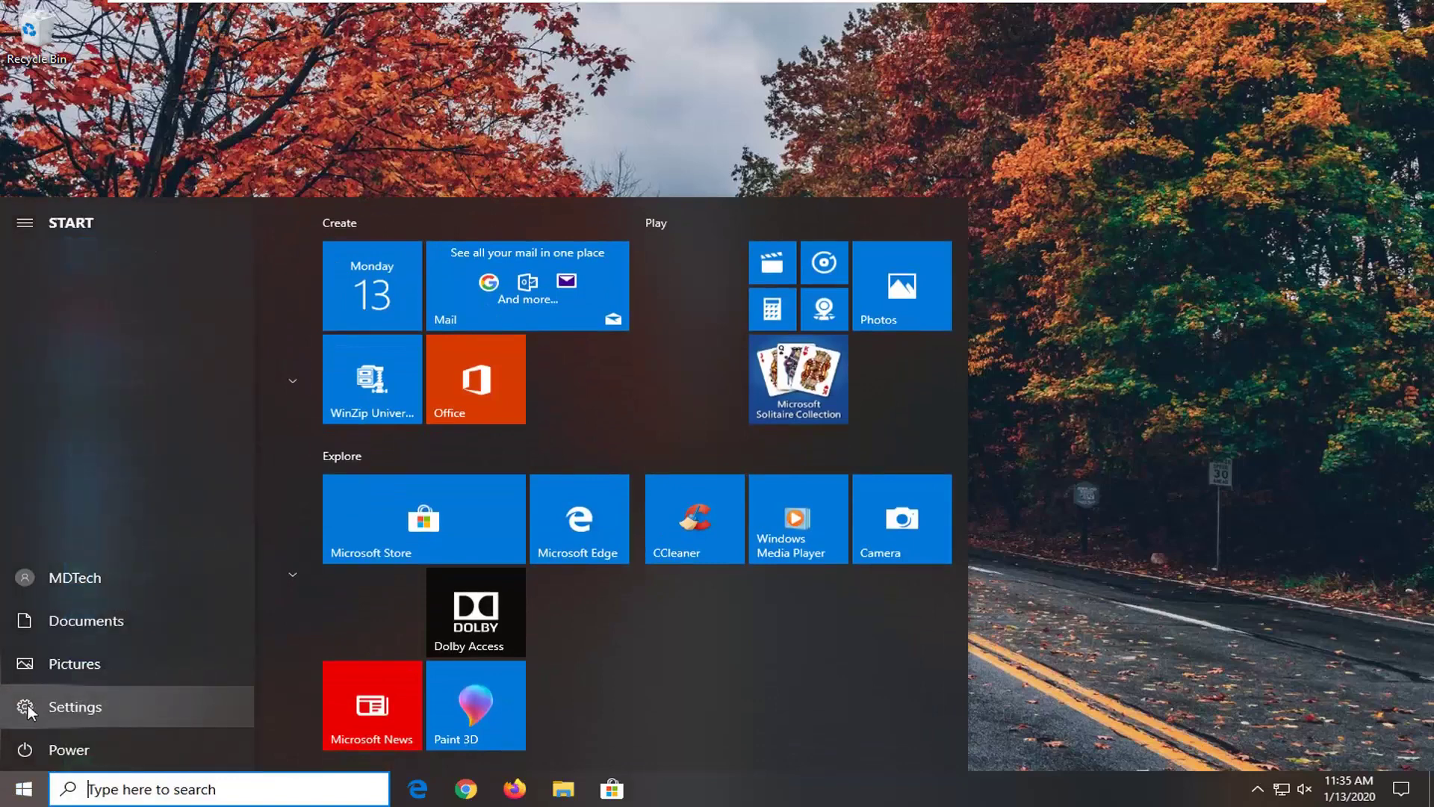
{"action": "left_click", "coordinate": [86, 704]}
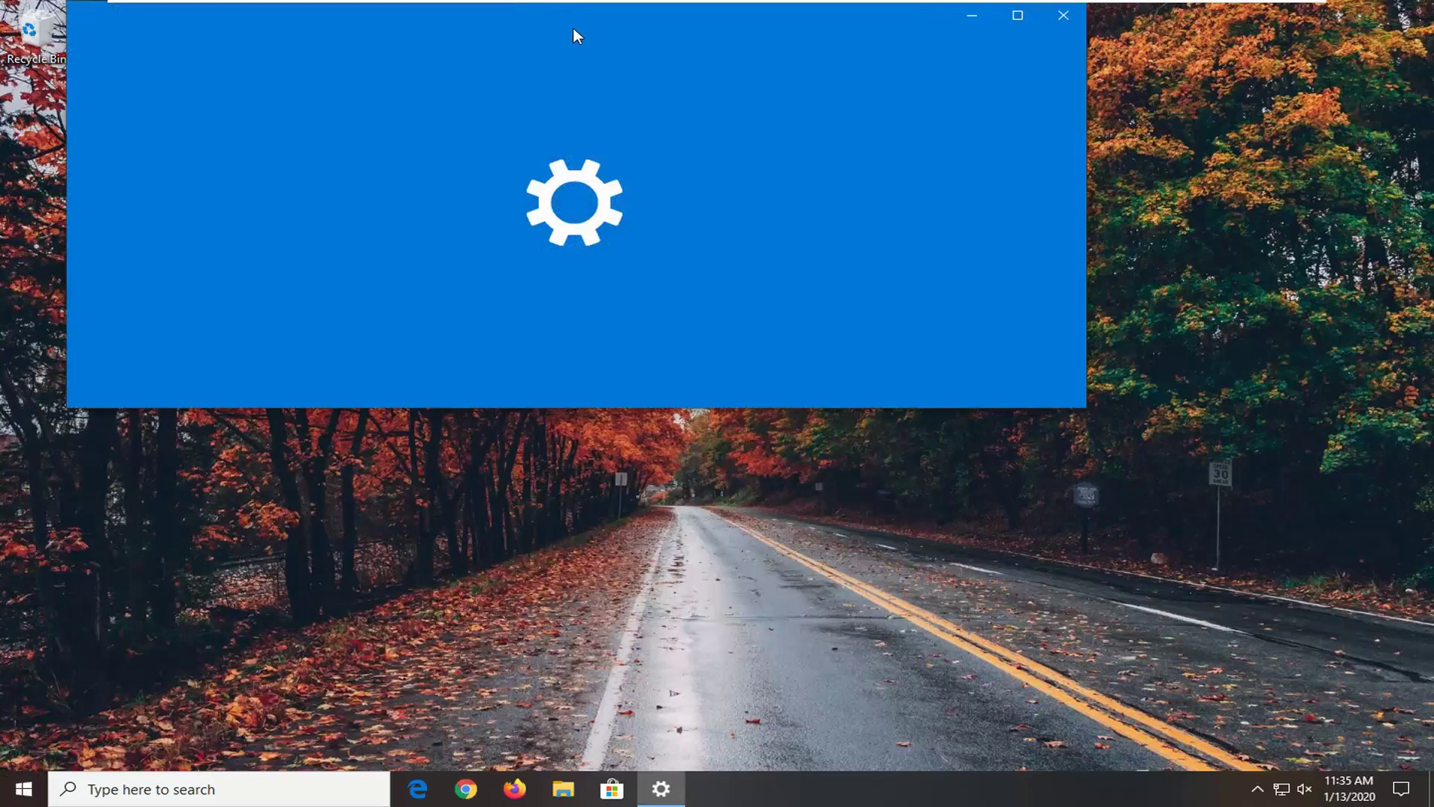
{"action": "left_click_drag", "start_coordinate": [573, 35], "coordinate": [638, 71]}
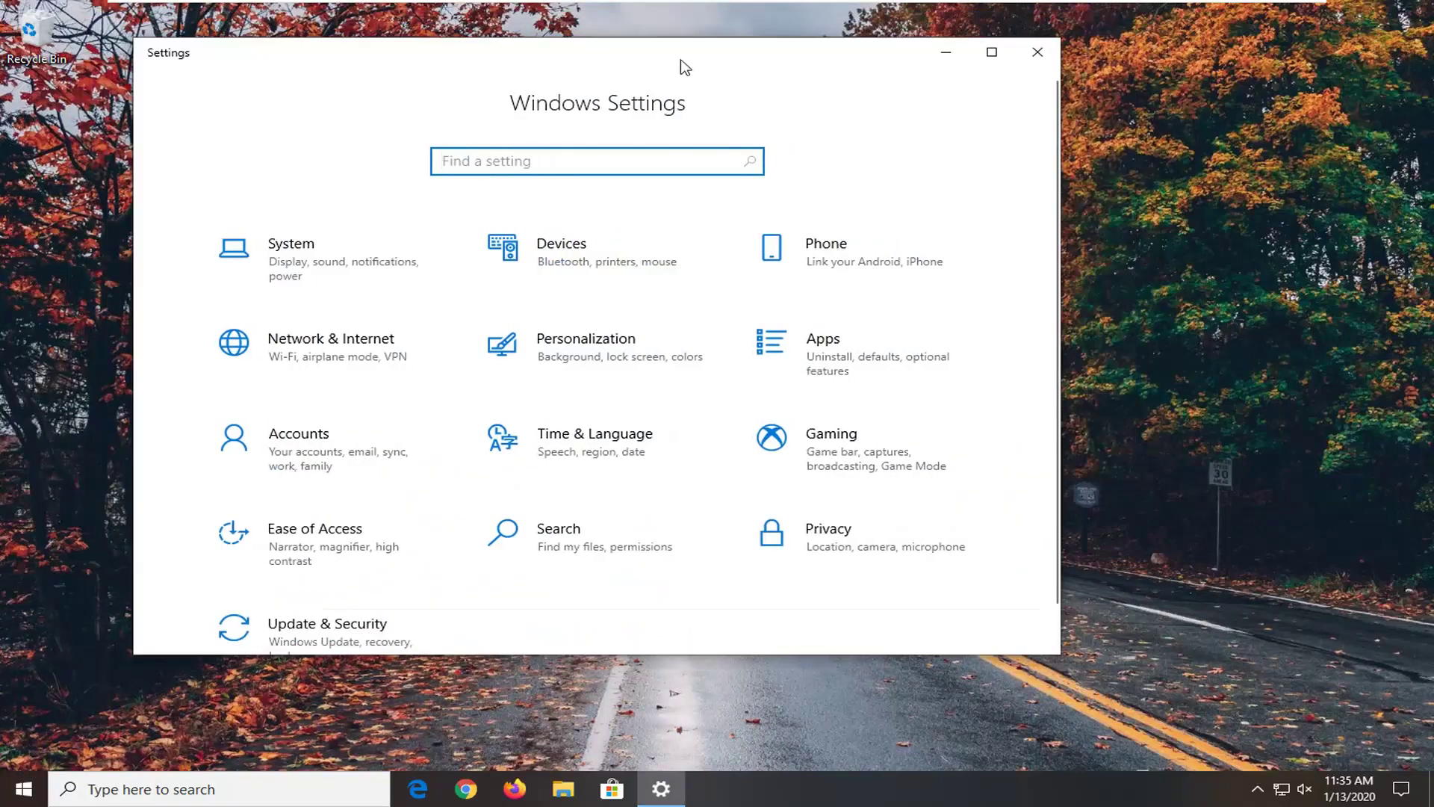
{"action": "left_click_drag", "start_coordinate": [680, 67], "coordinate": [832, 65]}
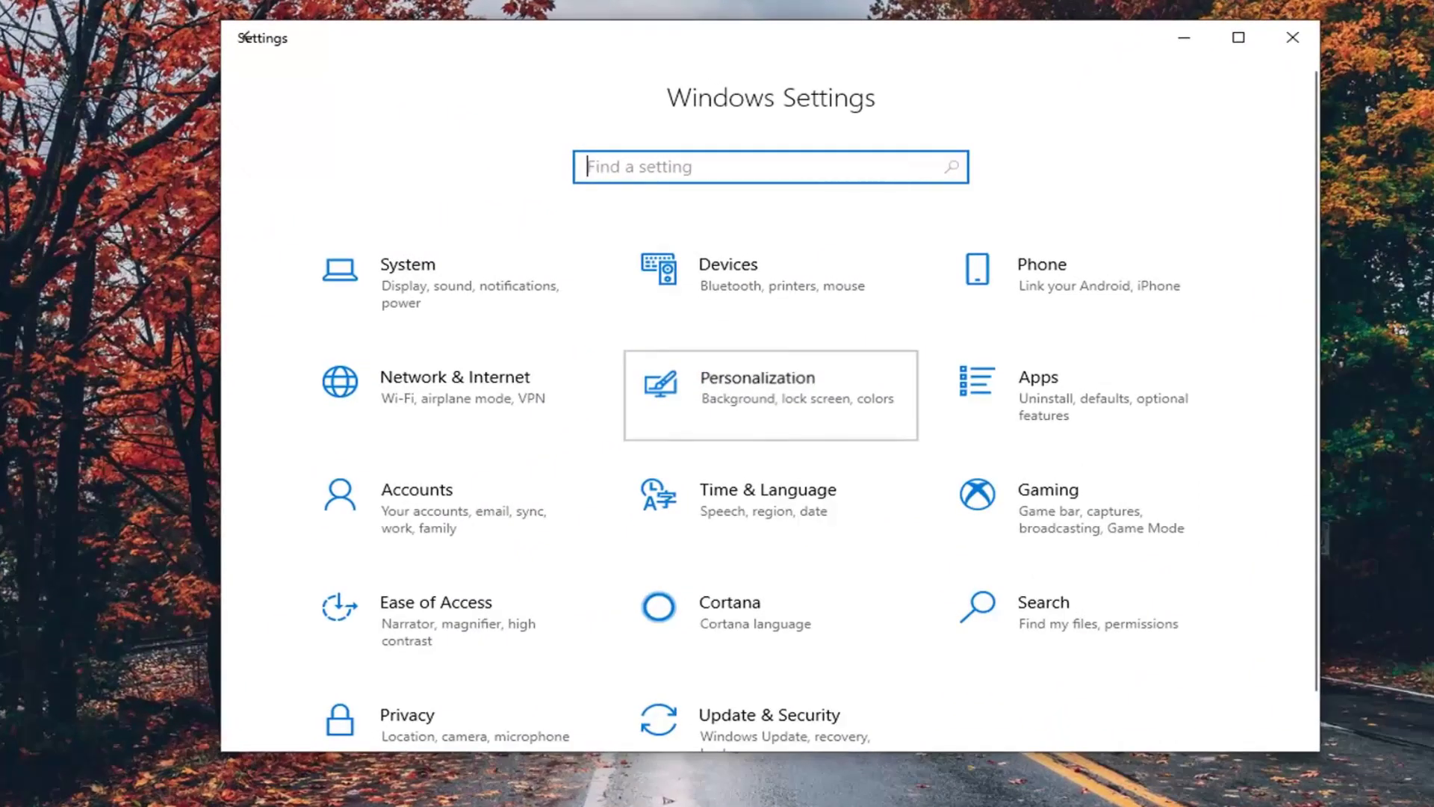
Apply the default Windows theme from Personalization > Themes, replacing the autumn wallpaper.
{"action": "left_click", "coordinate": [771, 395]}
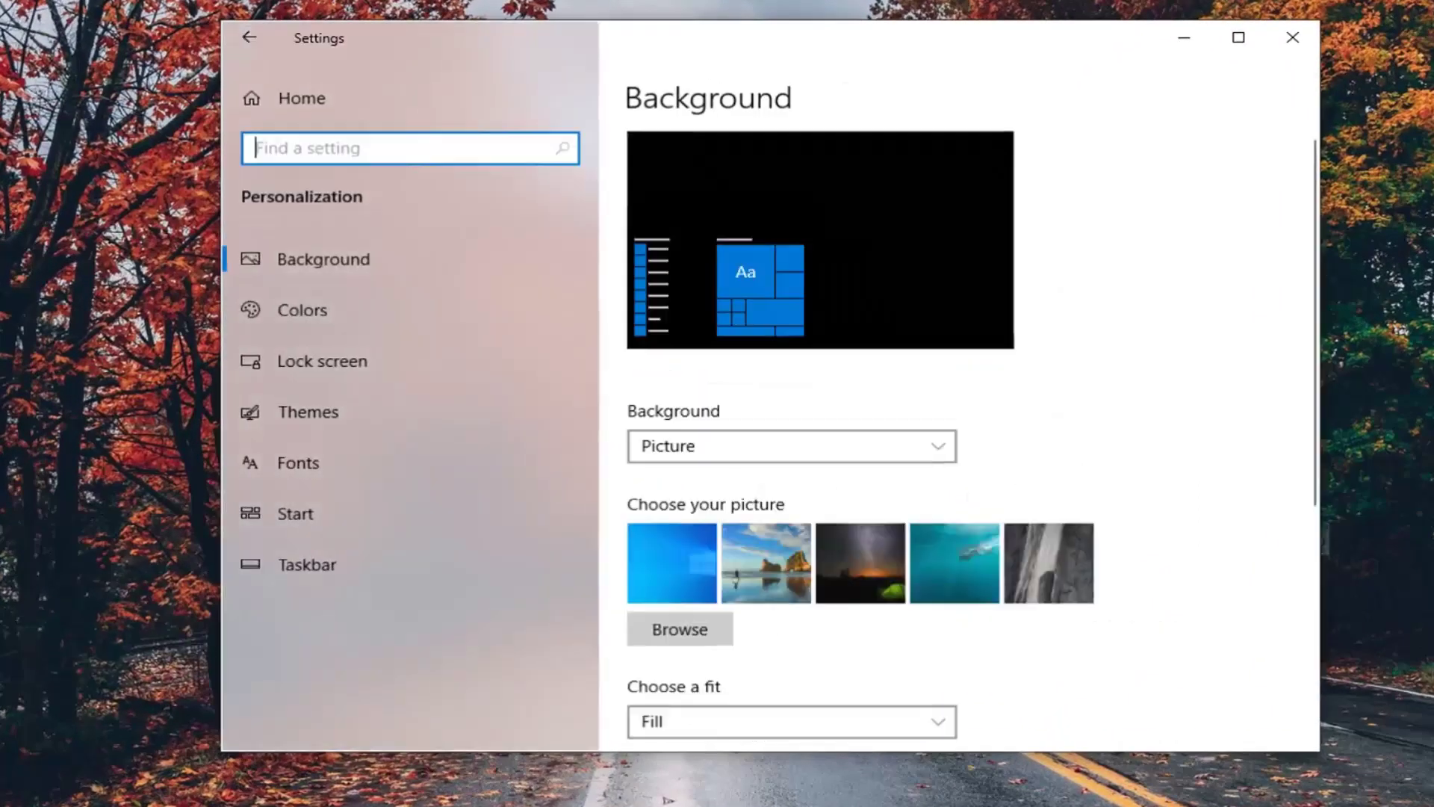
{"action": "left_click", "coordinate": [304, 417]}
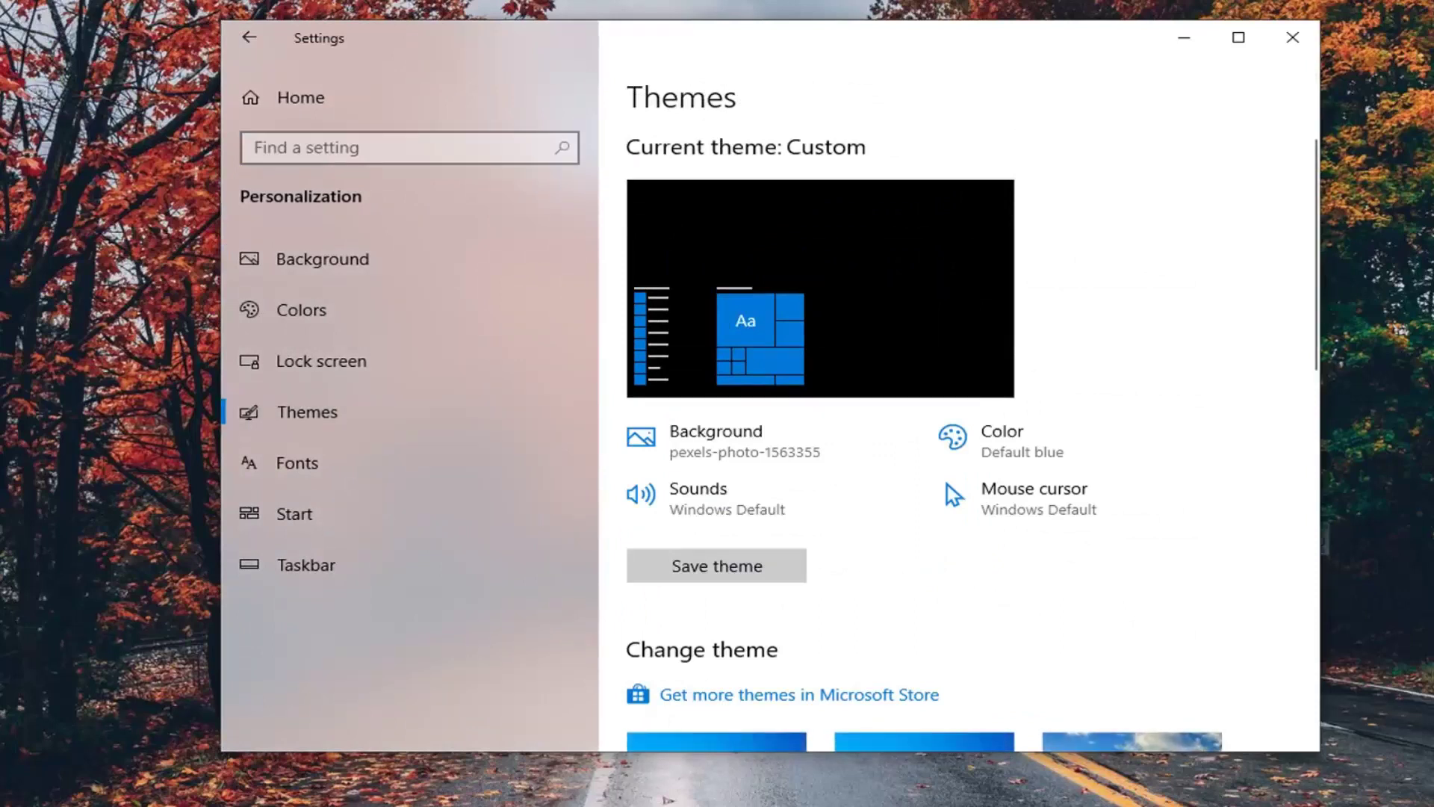
{"action": "scroll", "coordinate": [682, 486], "scroll_direction": "down", "scroll_amount": 2}
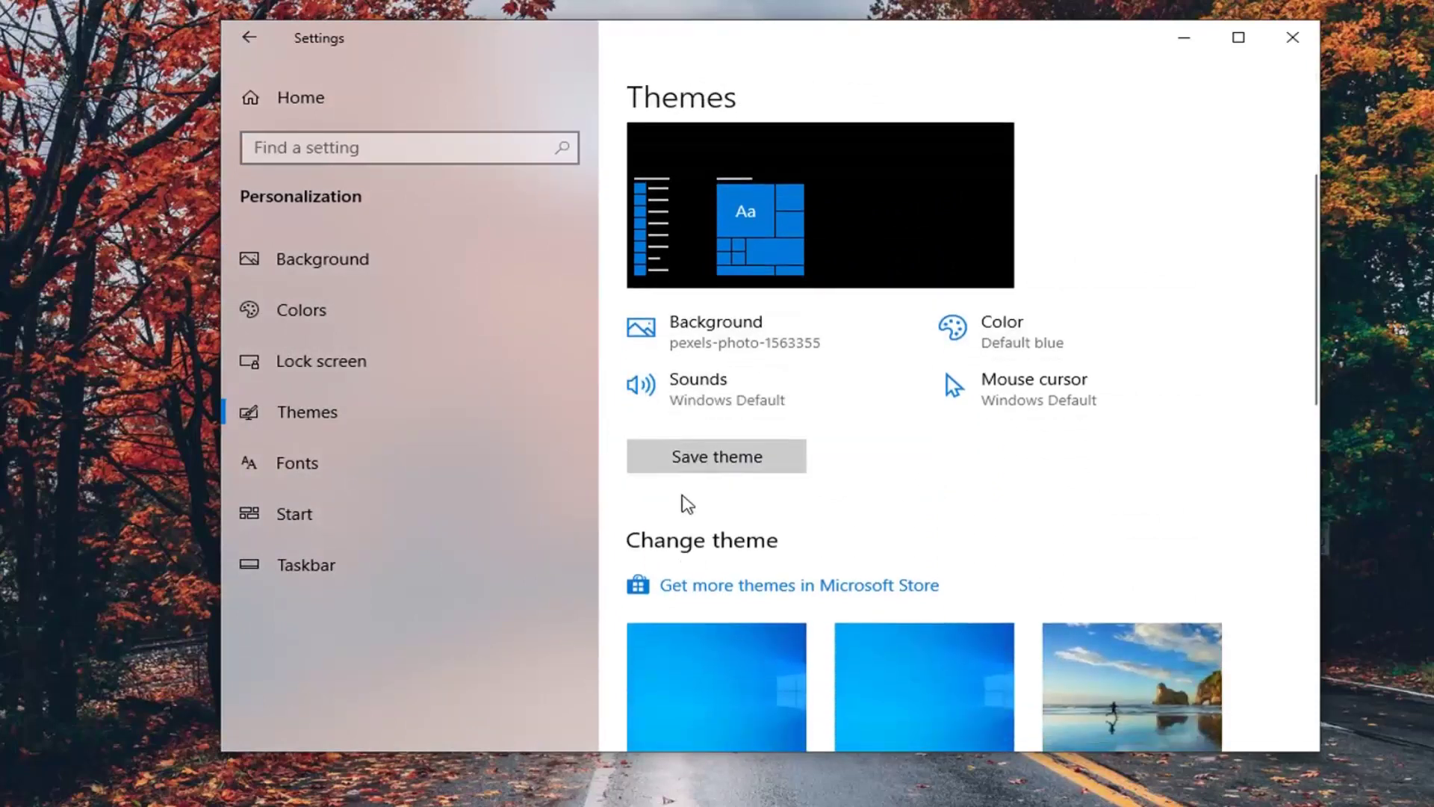
{"action": "scroll", "coordinate": [682, 503], "scroll_direction": "down", "scroll_amount": 2}
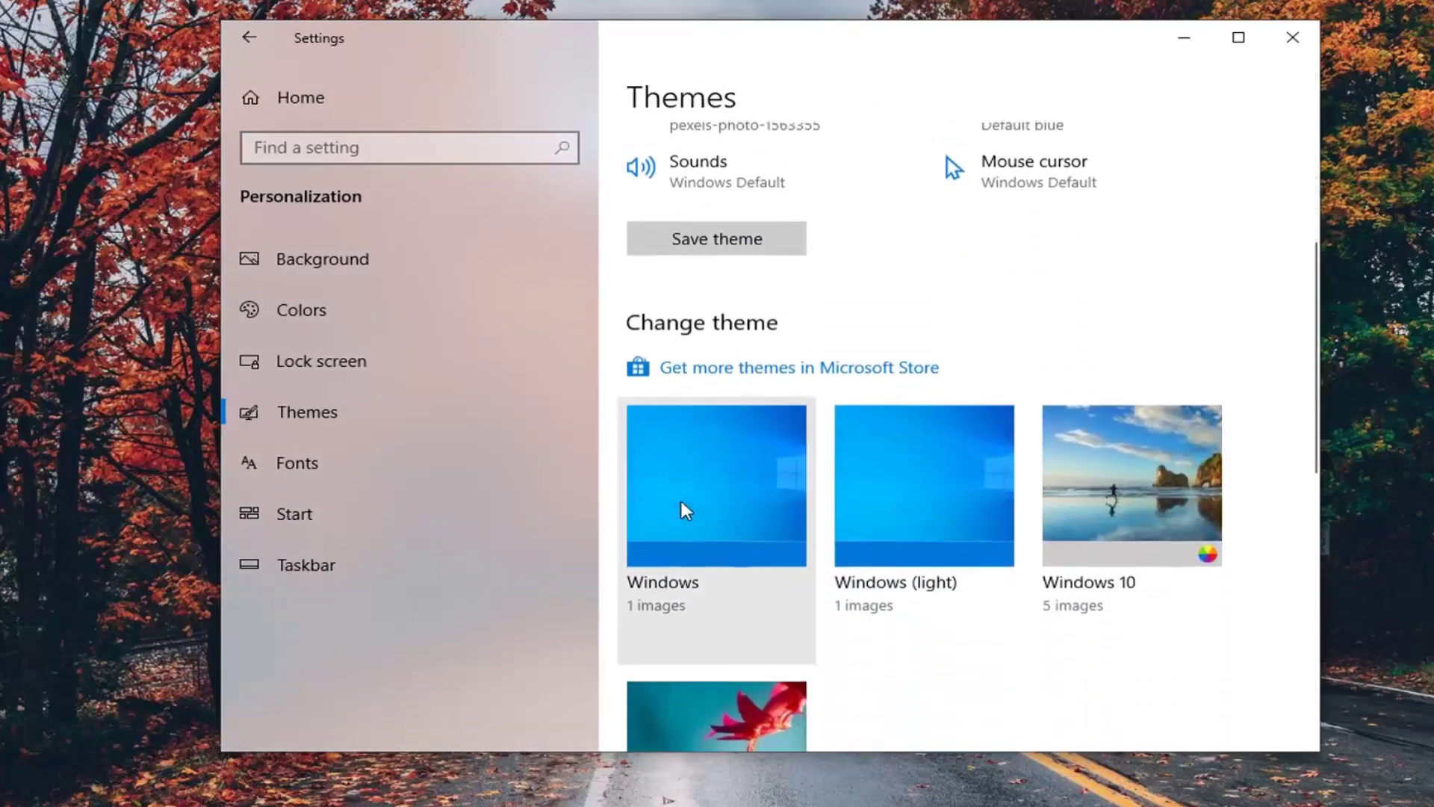
{"action": "left_click", "coordinate": [675, 606]}
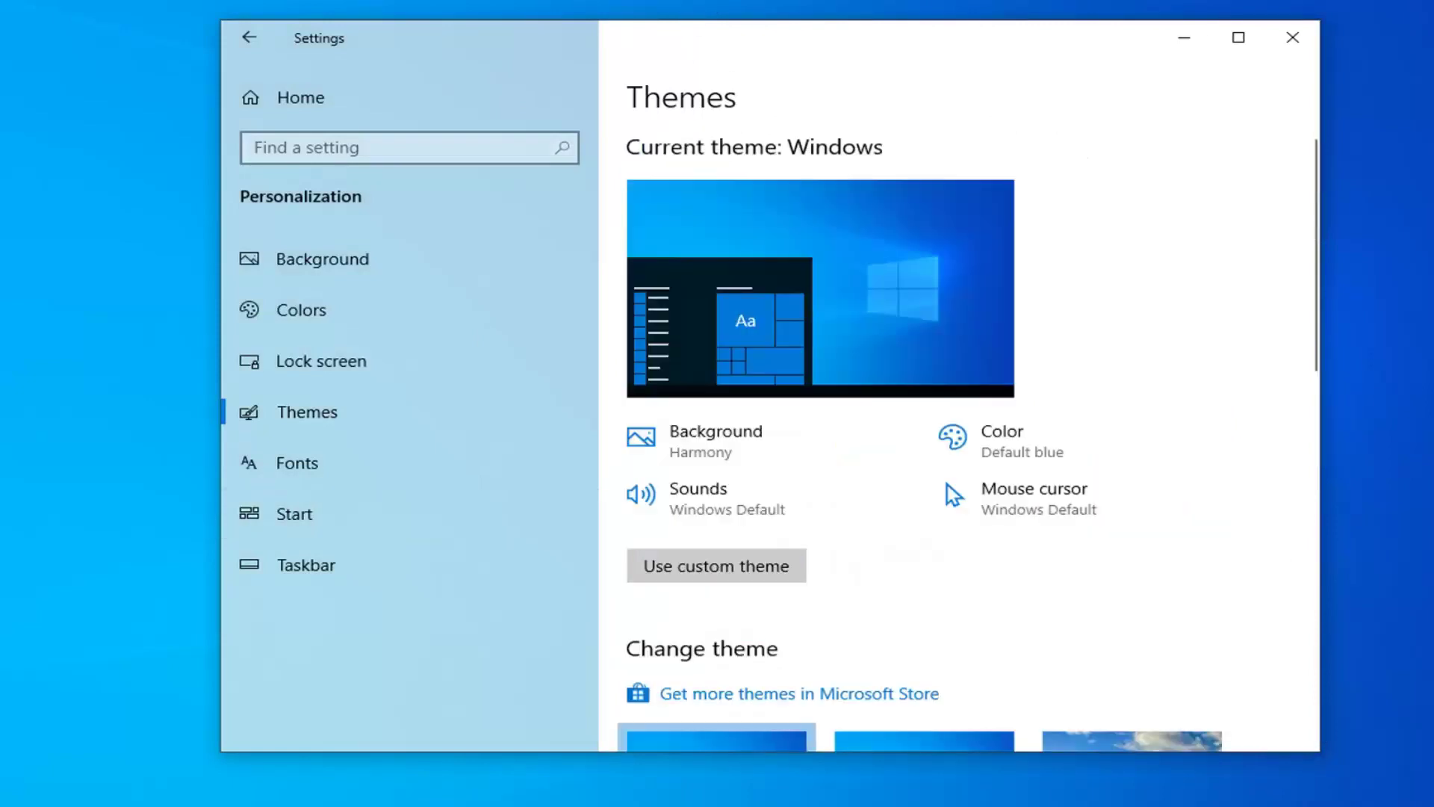
{"action": "scroll", "coordinate": [930, 598], "scroll_direction": "down", "scroll_amount": 2}
{"action": "scroll", "coordinate": [929, 624], "scroll_direction": "down", "scroll_amount": 2}
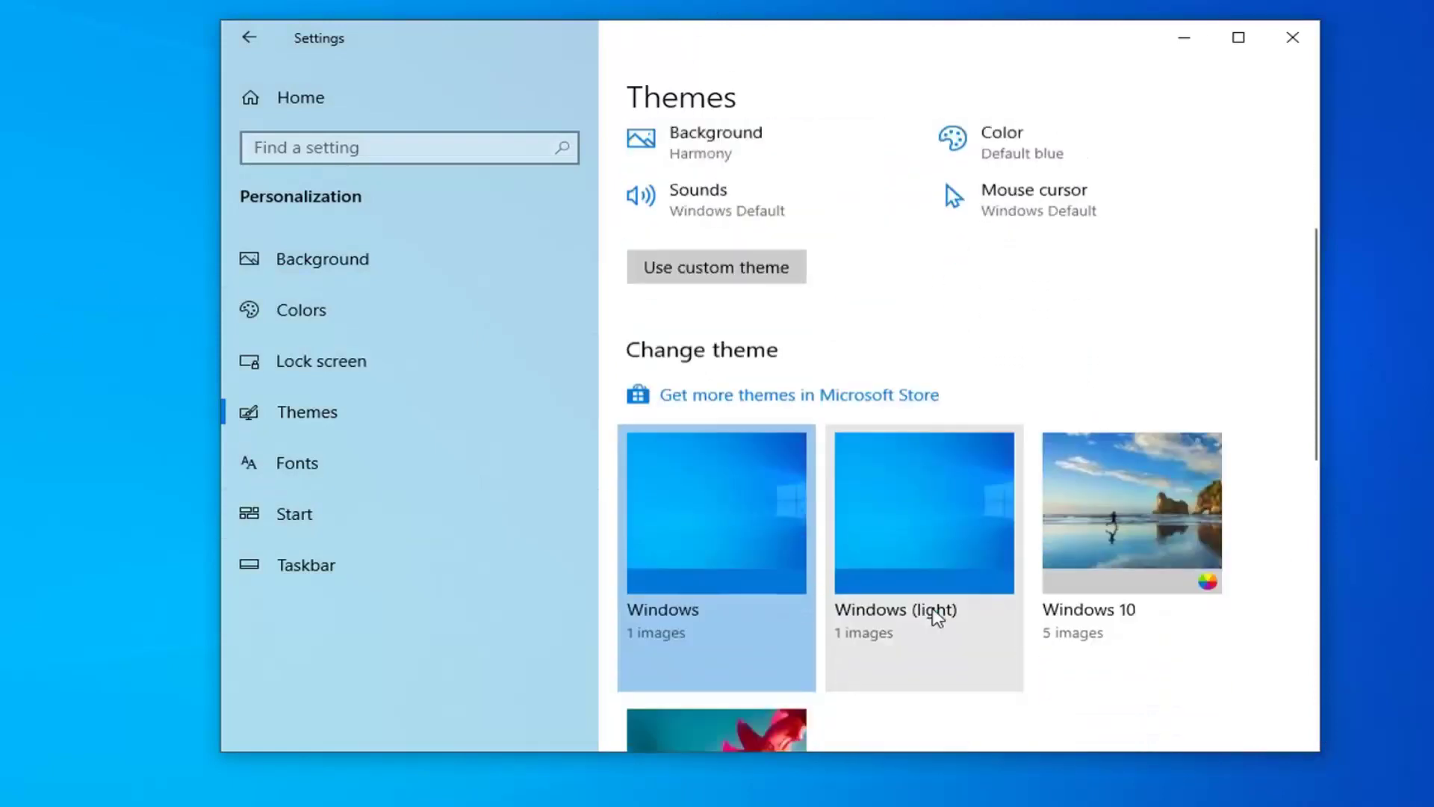
{"action": "scroll", "coordinate": [934, 615], "scroll_direction": "down", "scroll_amount": 2}
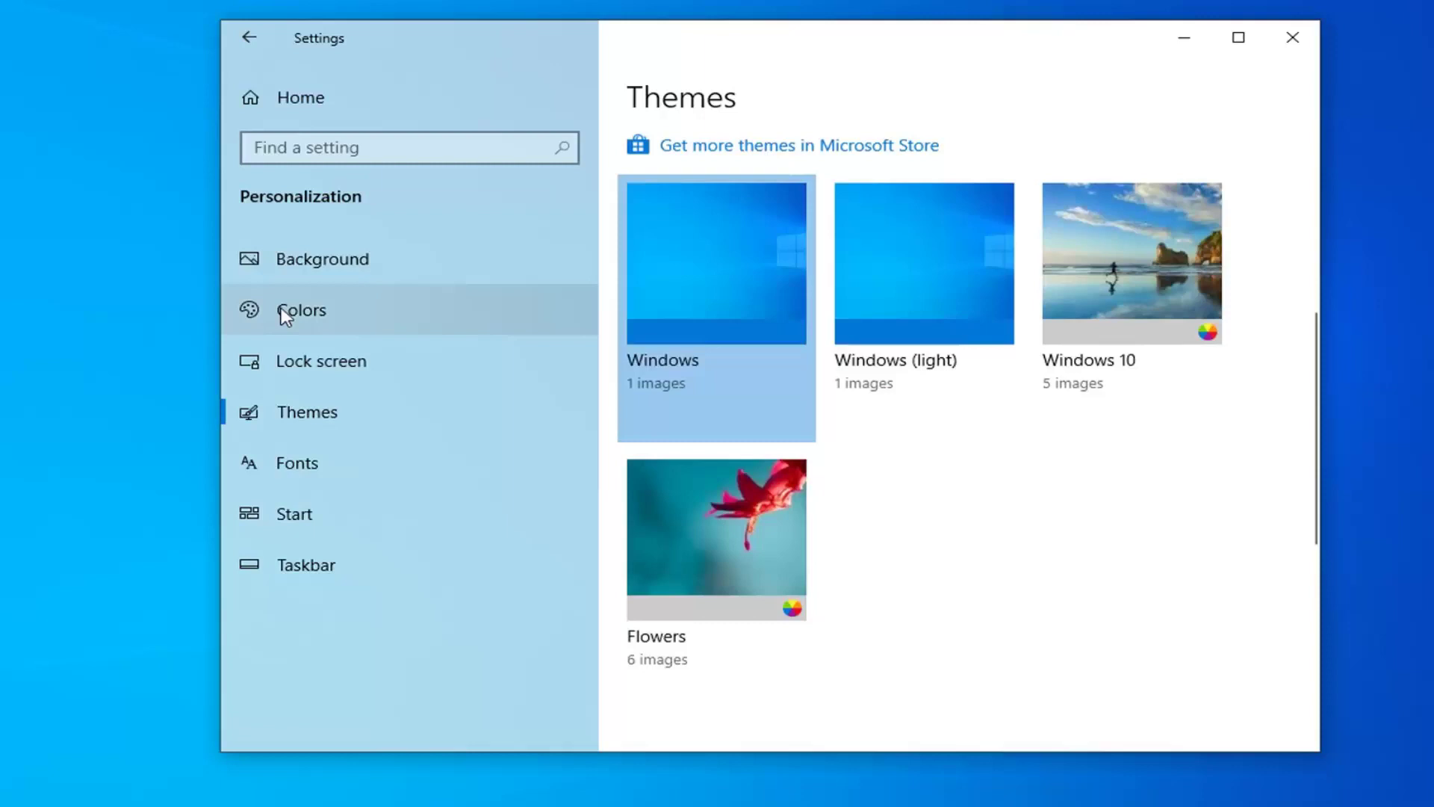
In Colors, enable the accent color on Start, taskbar, and action center.
{"action": "left_click", "coordinate": [289, 324]}
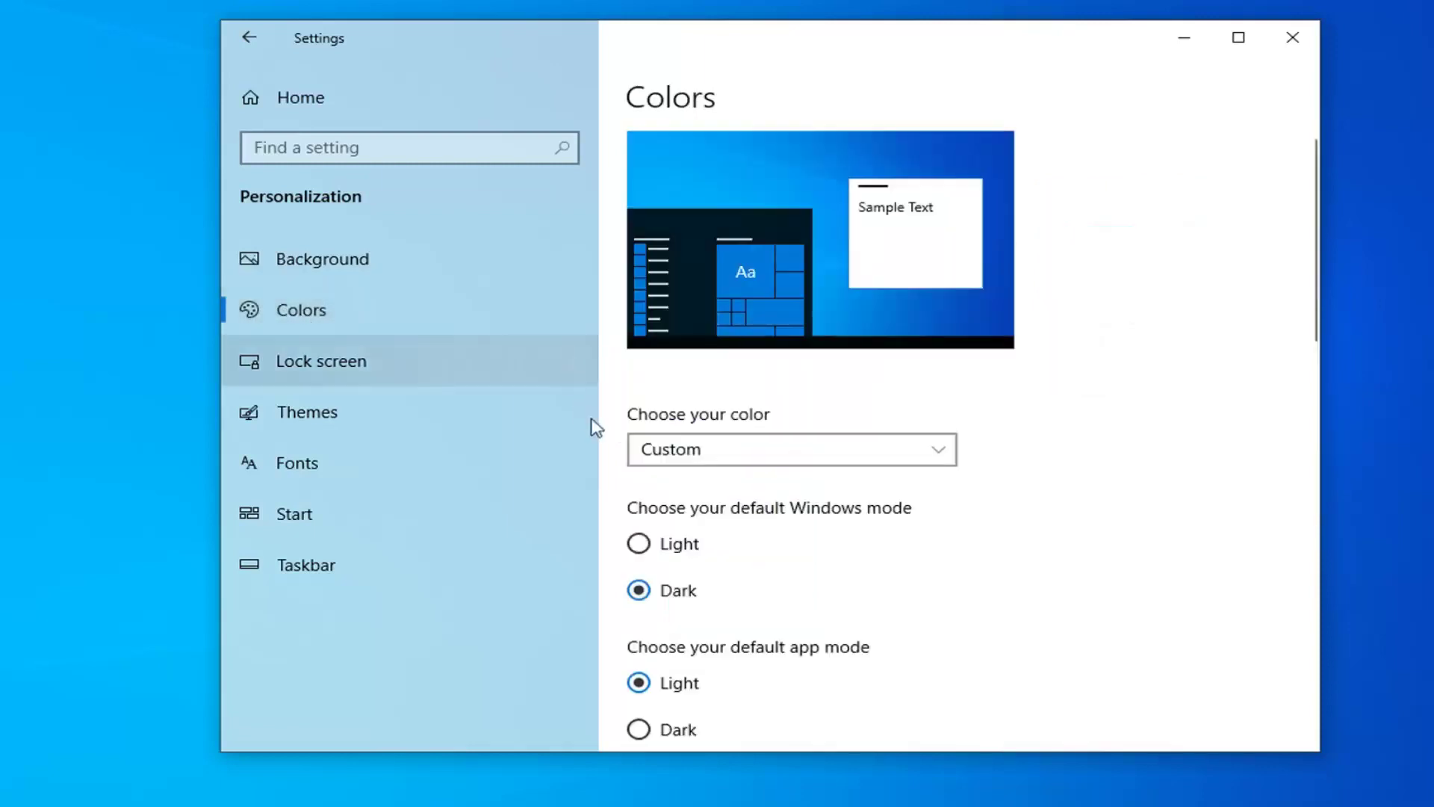
{"action": "scroll", "coordinate": [897, 445], "scroll_direction": "down", "scroll_amount": 2}
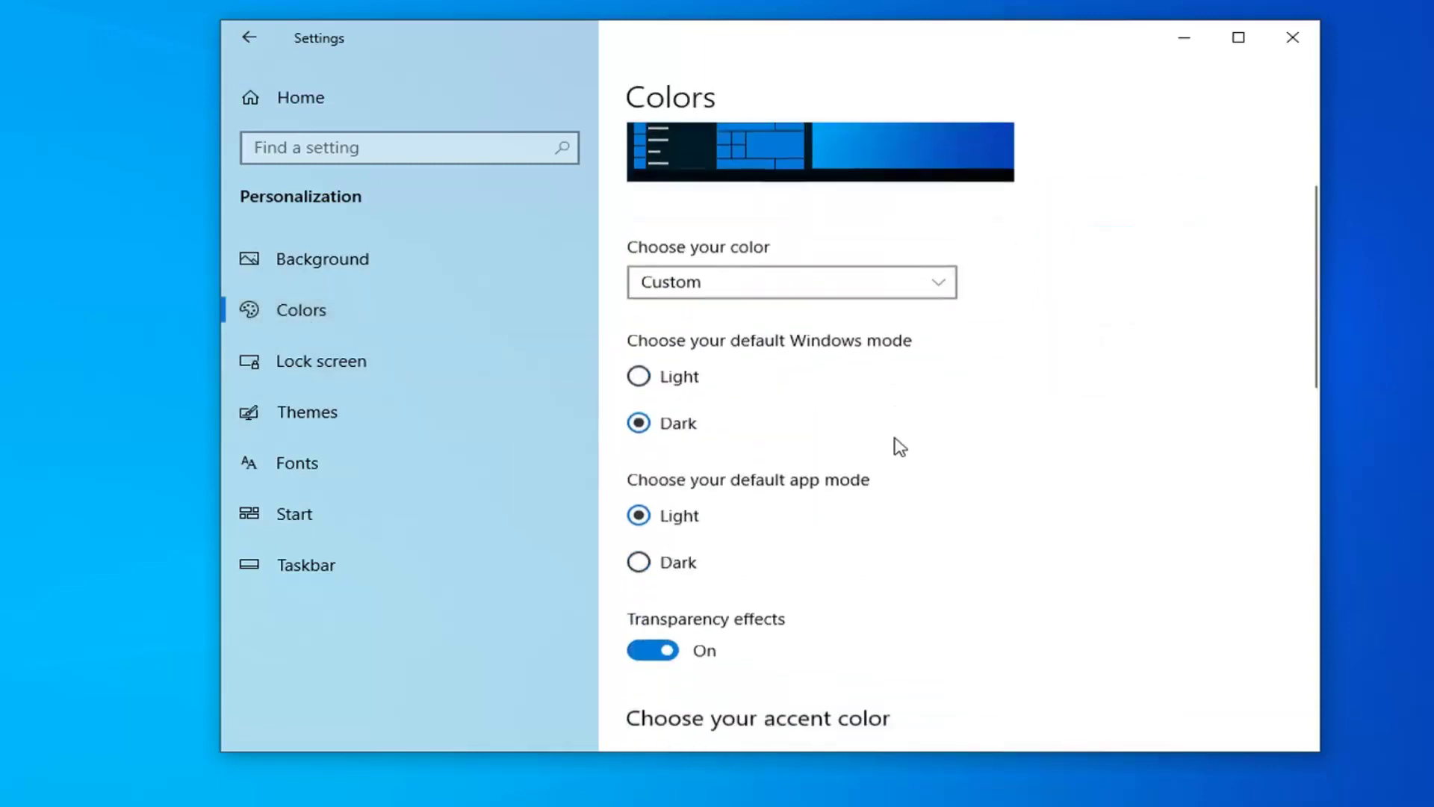
{"action": "scroll", "coordinate": [896, 443], "scroll_direction": "down", "scroll_amount": 2}
{"action": "scroll", "coordinate": [886, 442], "scroll_direction": "down", "scroll_amount": 2}
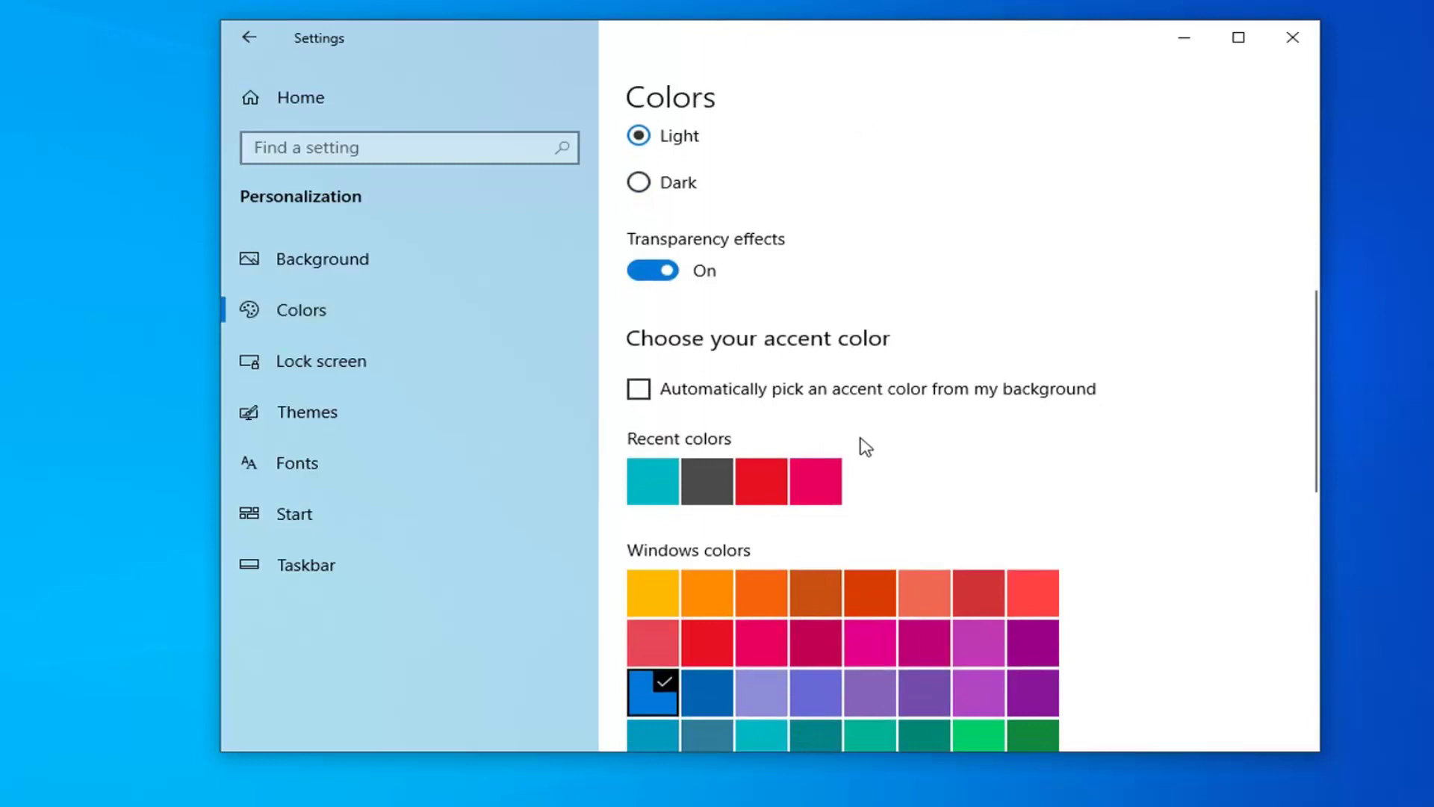
{"action": "scroll", "coordinate": [764, 457], "scroll_direction": "down", "scroll_amount": 3}
{"action": "scroll", "coordinate": [762, 459], "scroll_direction": "down", "scroll_amount": 3}
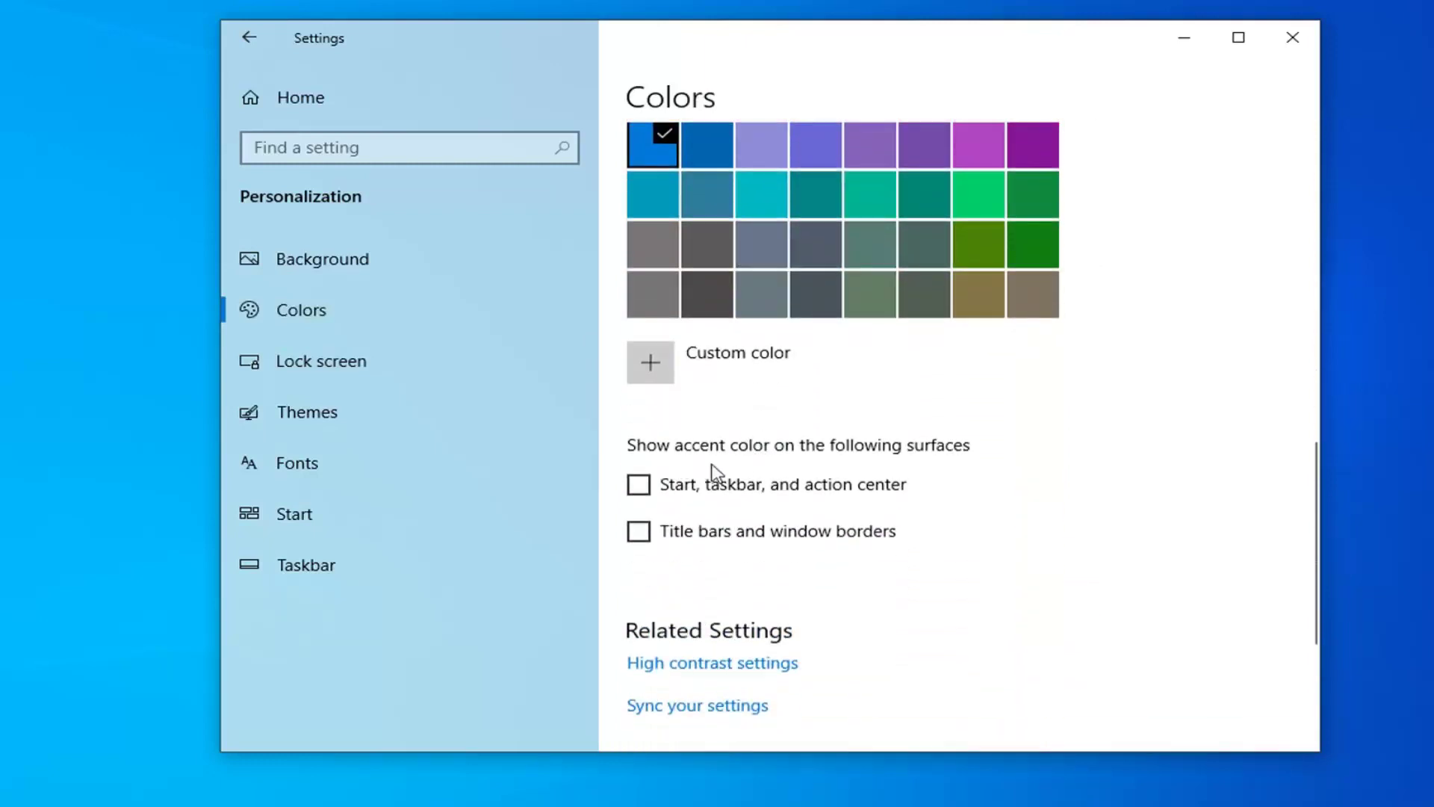
{"action": "left_click", "coordinate": [636, 488]}
{"action": "scroll", "coordinate": [967, 482], "scroll_direction": "down", "scroll_amount": 3}
{"action": "scroll", "coordinate": [969, 470], "scroll_direction": "up", "scroll_amount": 8}
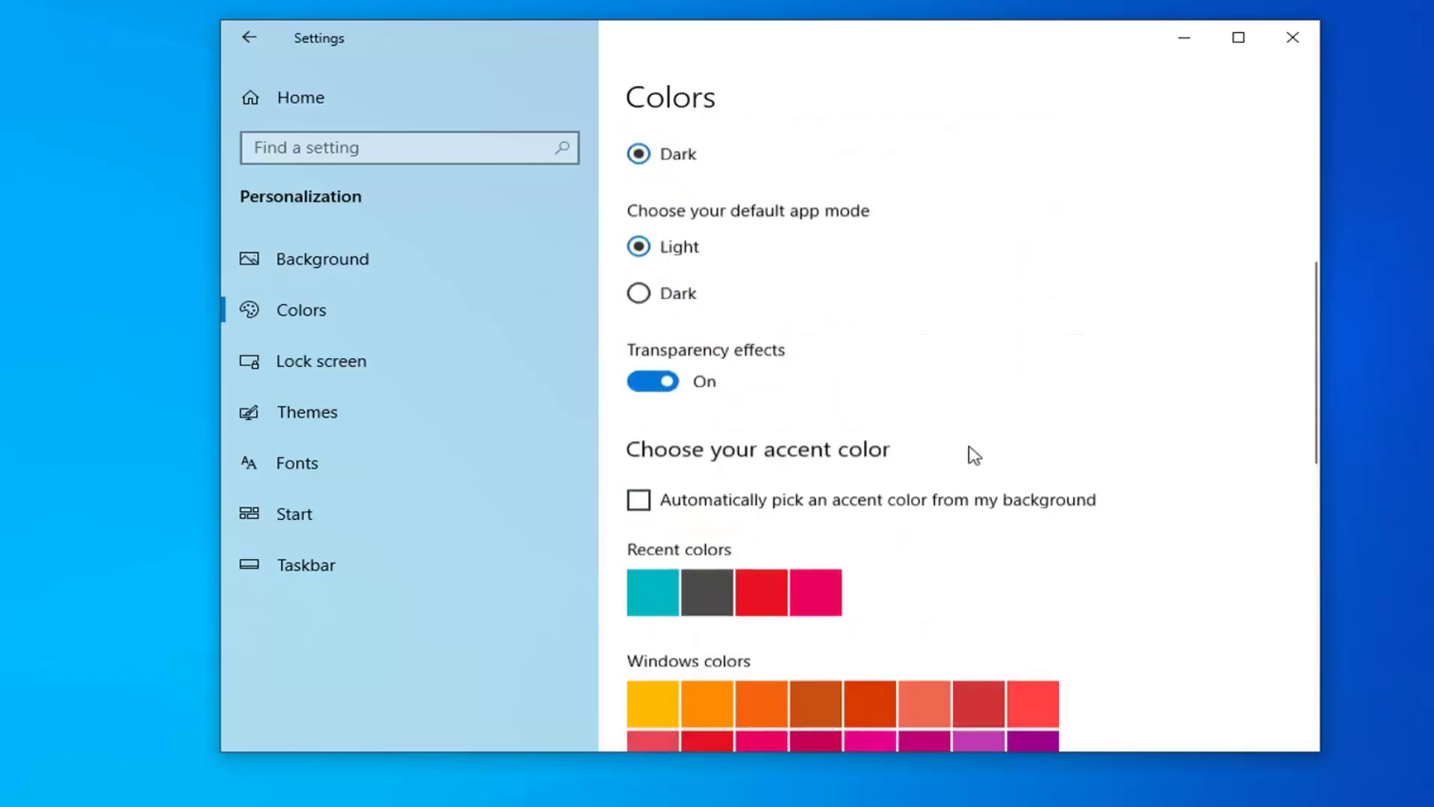
Close the Settings window to reveal the blue Windows desktop.
{"action": "left_click", "coordinate": [1288, 43]}
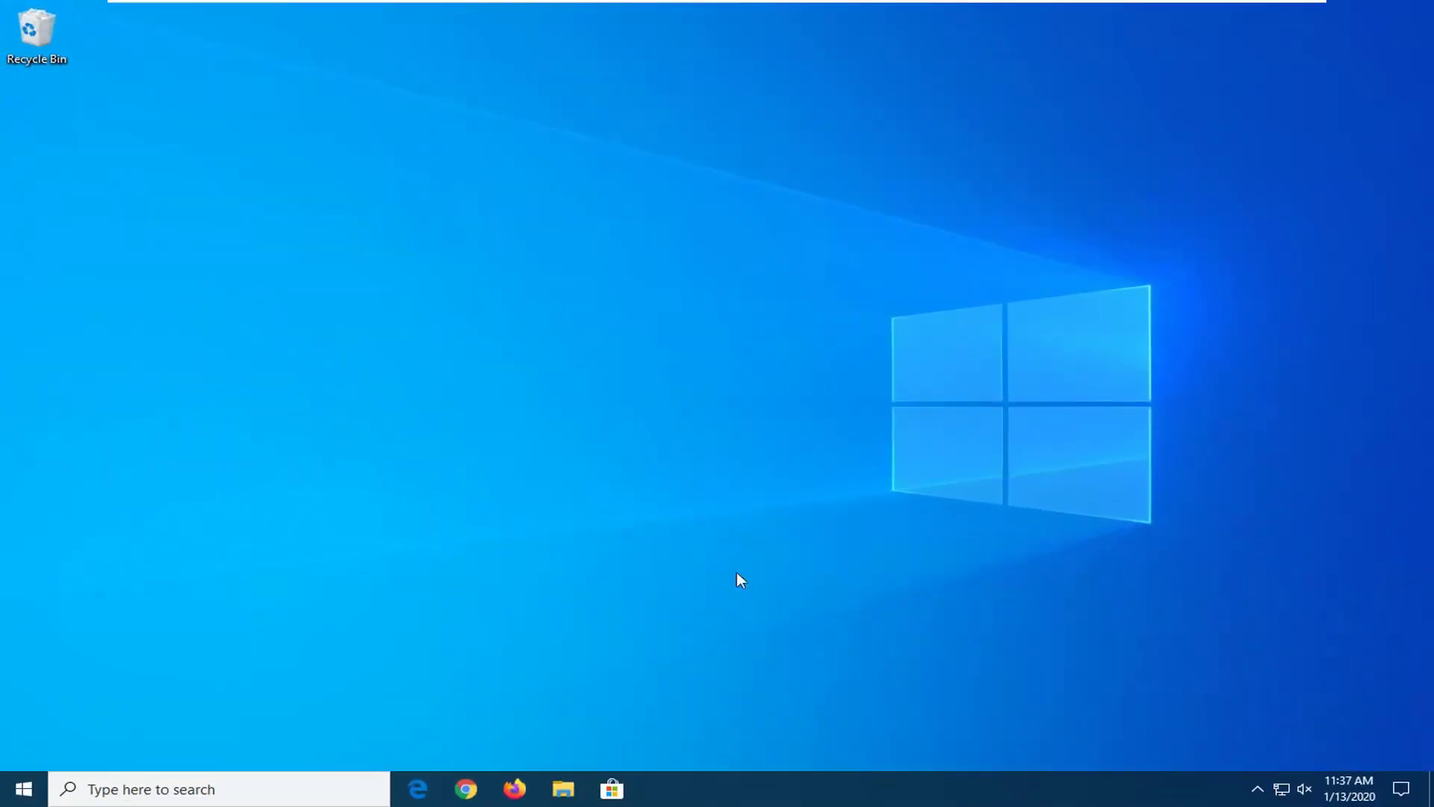